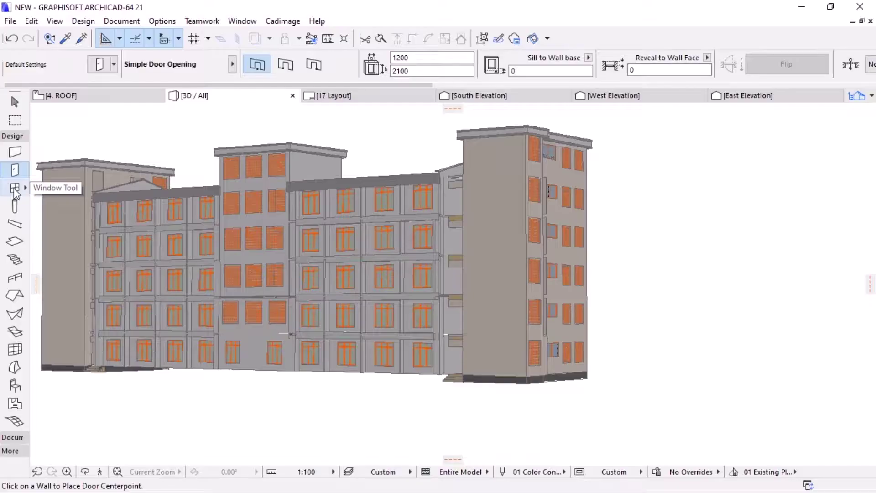
Activate the Window tool in the loaded NEW project.
click(15, 188)
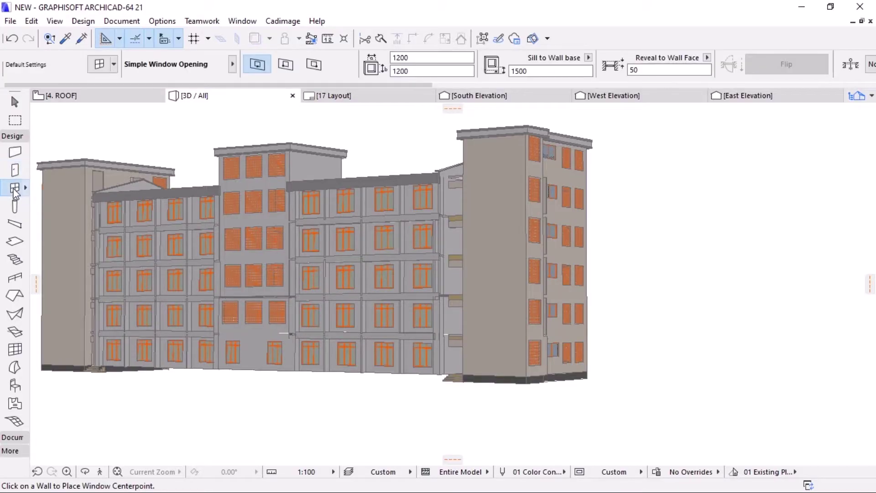
Delete all windows with Ctrl+A and Delete, then switch to slabs and orbit to a frontal view.
key(ctrl+a)
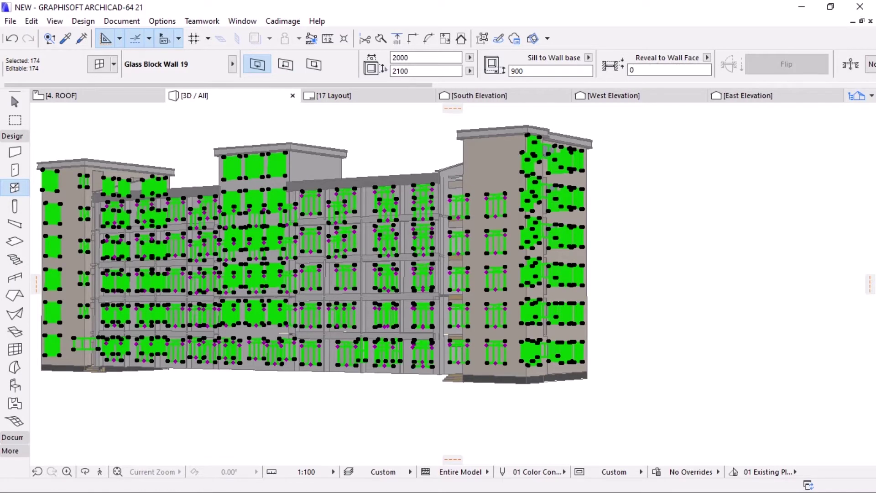
key(Delete)
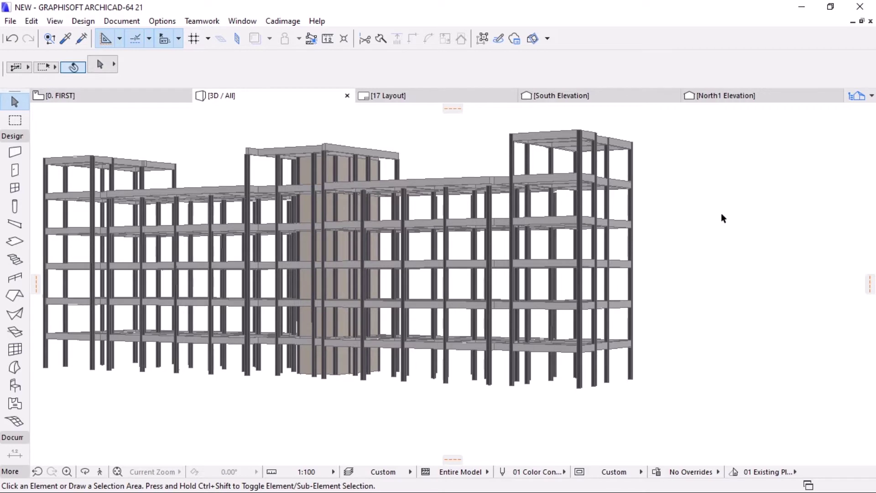
click(14, 241)
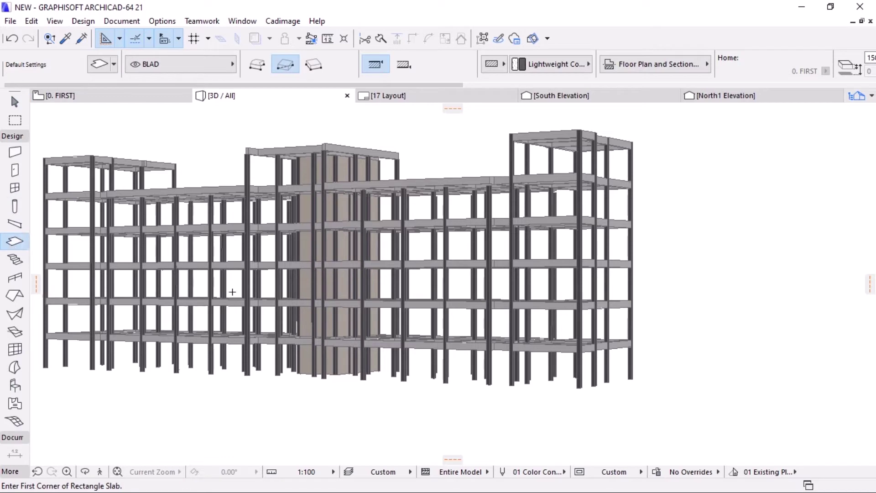
shift+middle_drag(229, 293, 256, 221)
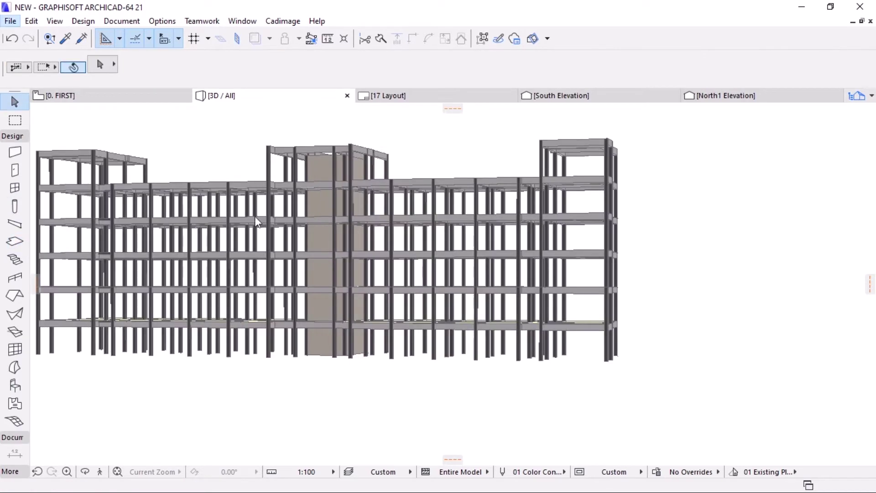
Save the model to the Desktop as NEW1 with the IFC Files (*.ifc) type.
click(12, 21)
click(62, 120)
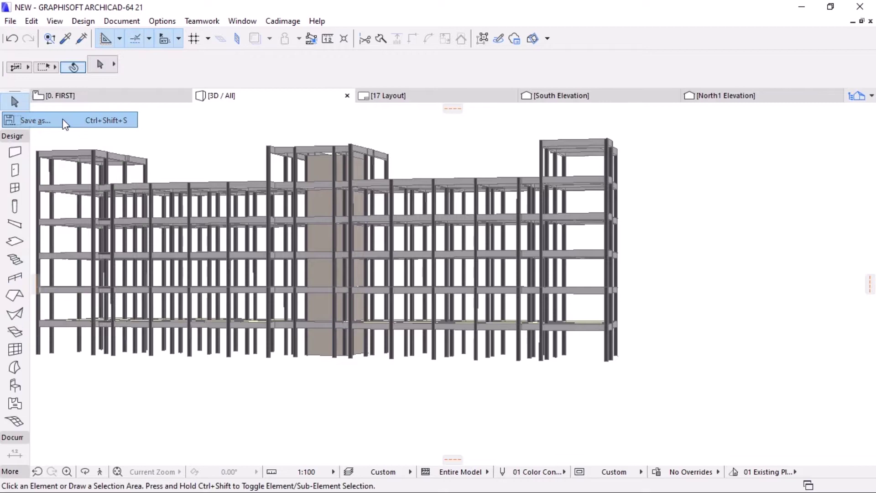
click(422, 303)
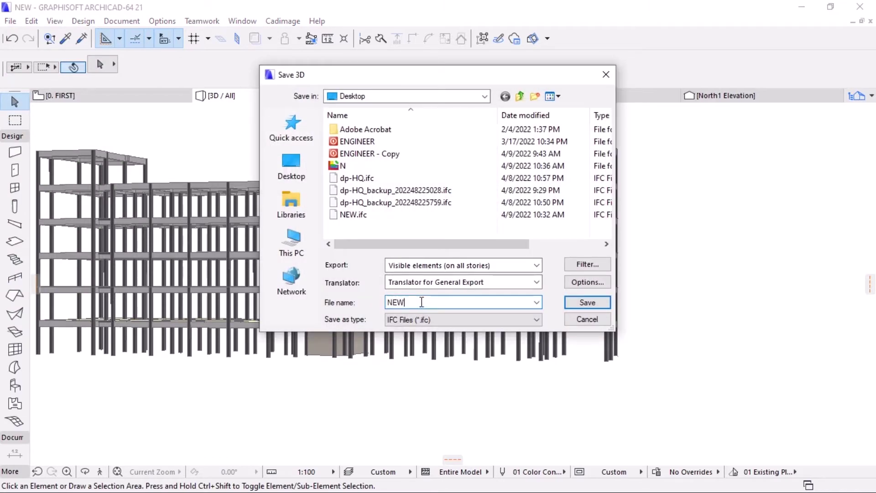
text(1)
click(431, 319)
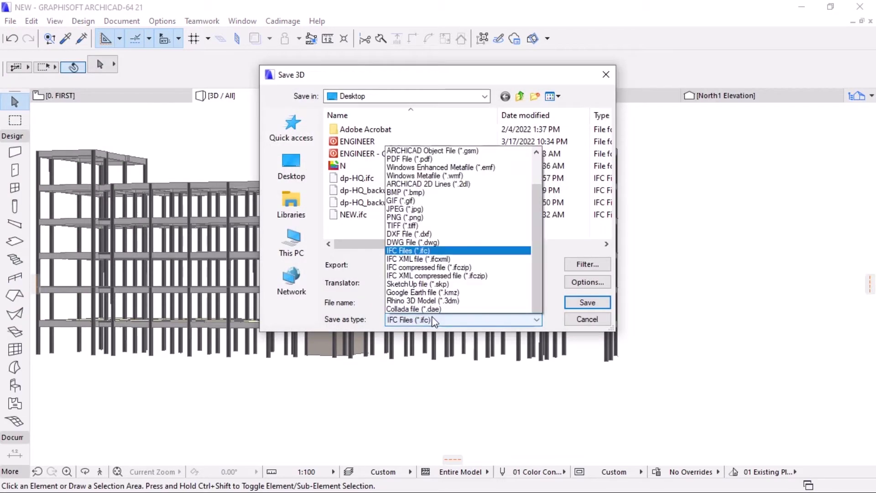
click(423, 166)
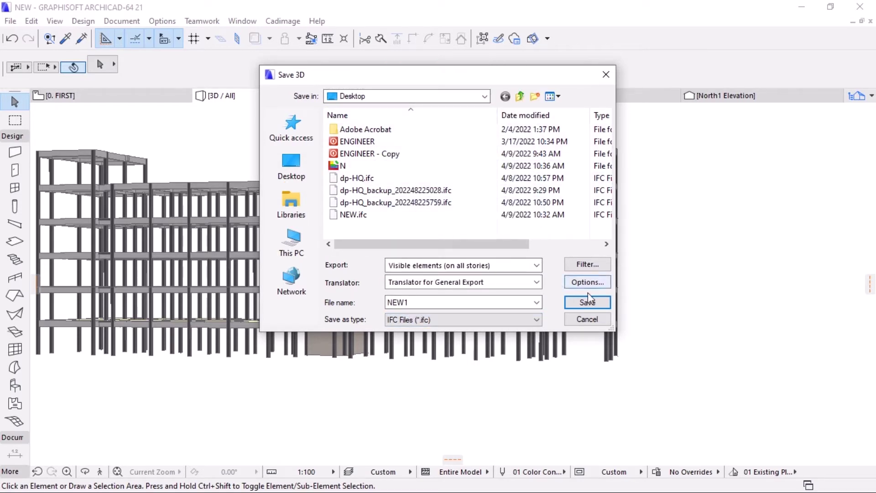
click(588, 307)
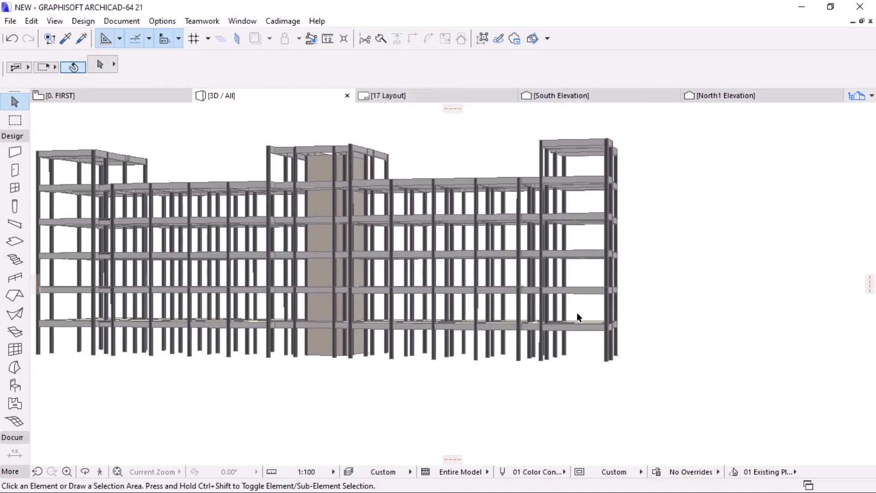
Show the desktop and launch ProtaStructure 2021 from its shortcut.
key(super+d)
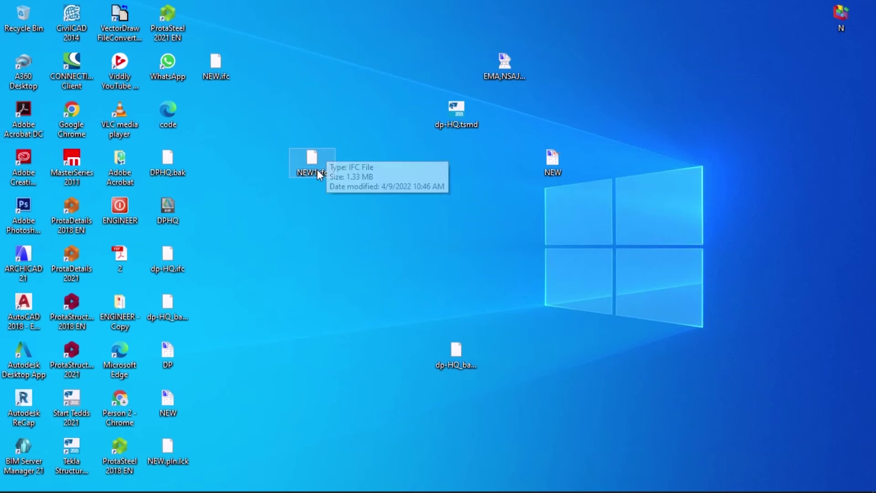
click(83, 352)
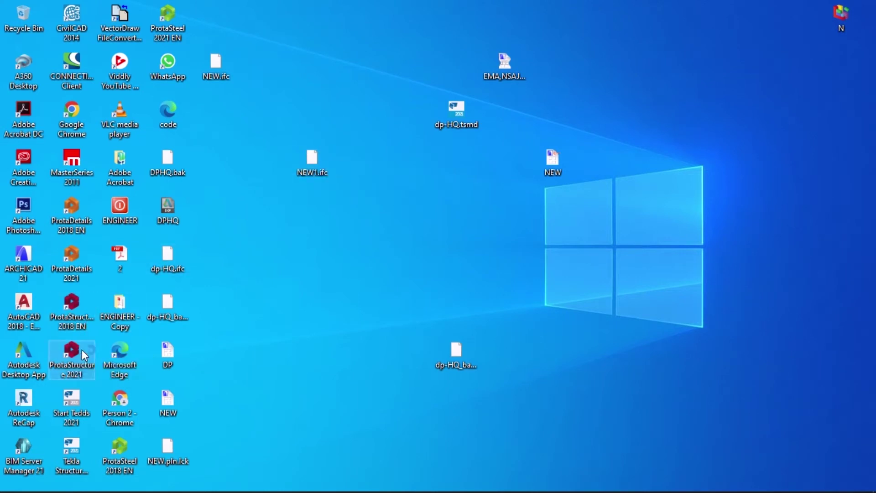
double_click(82, 349)
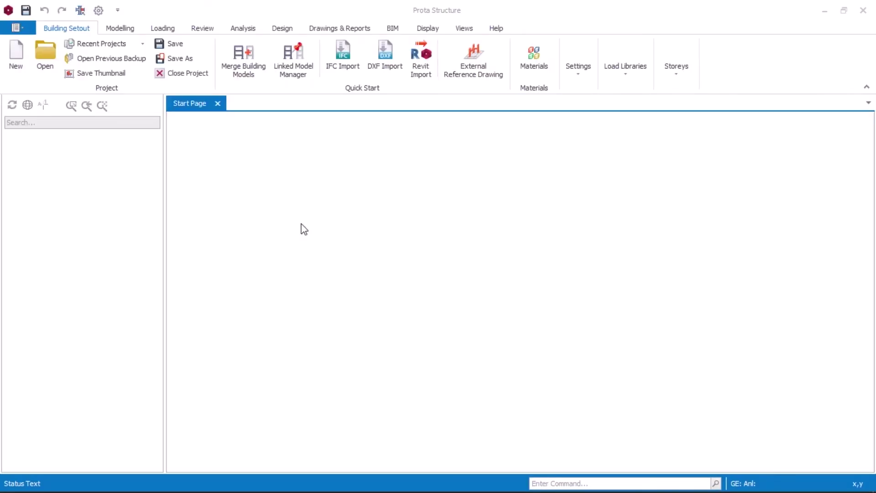
Create a new project coded NEW from the UK (BS8110) template.
click(400, 151)
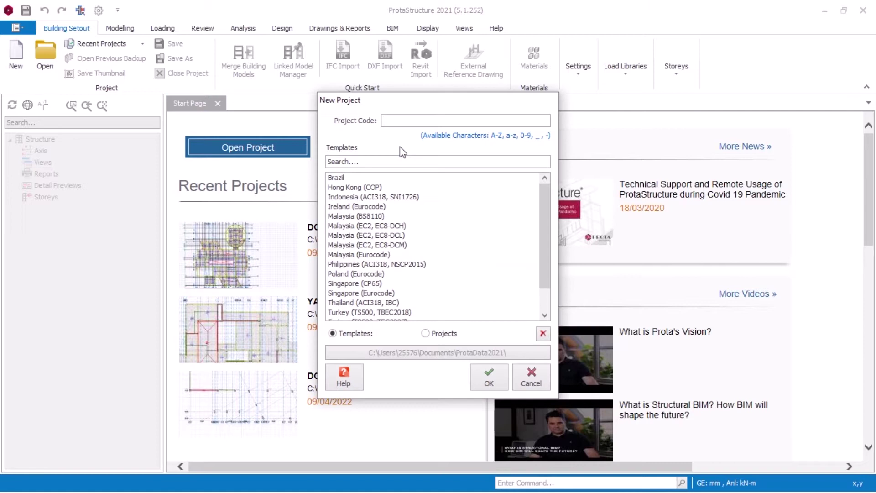
text(NEW)
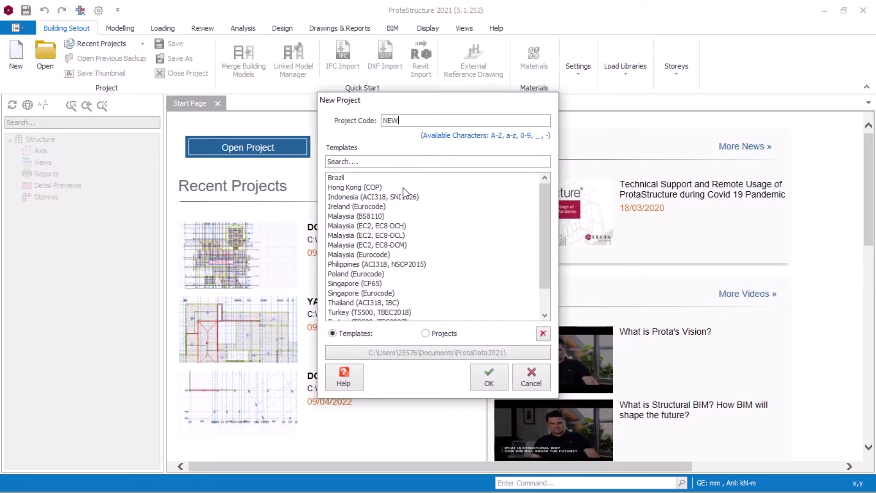
scroll(402, 244, down, 1)
click(377, 305)
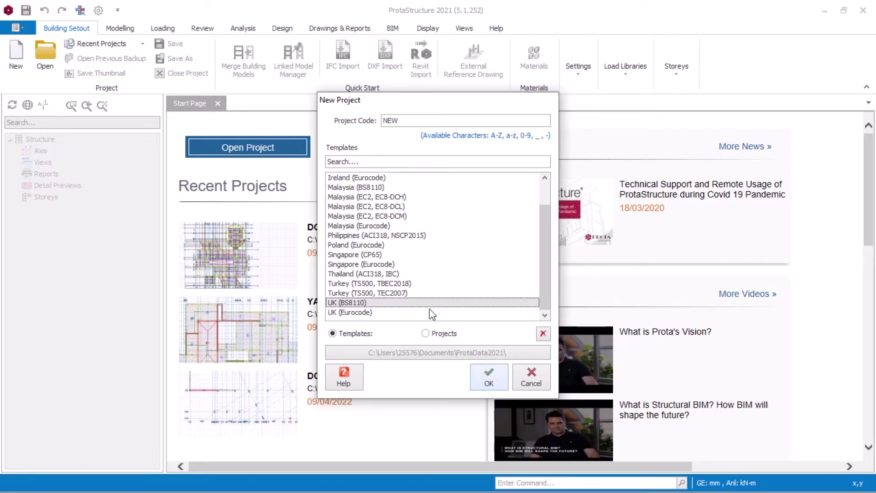
click(500, 382)
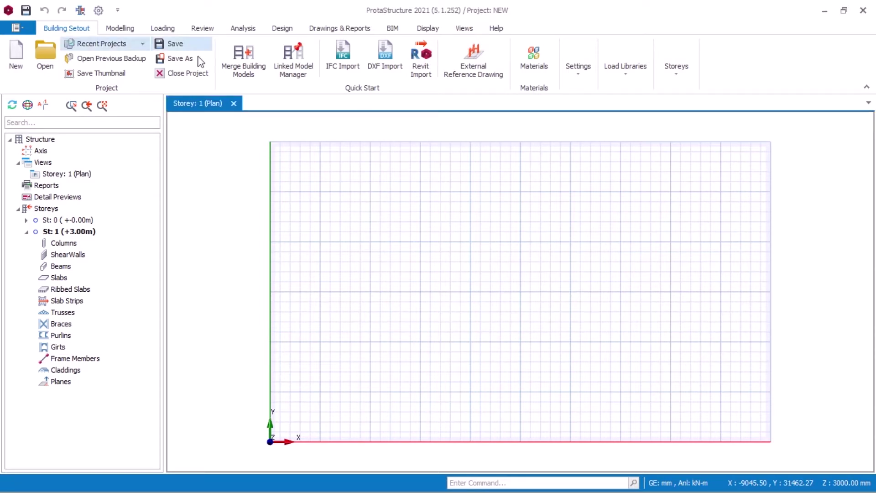
Choose Desktop\NEW1.ifc as the file for the IFC model import.
click(344, 54)
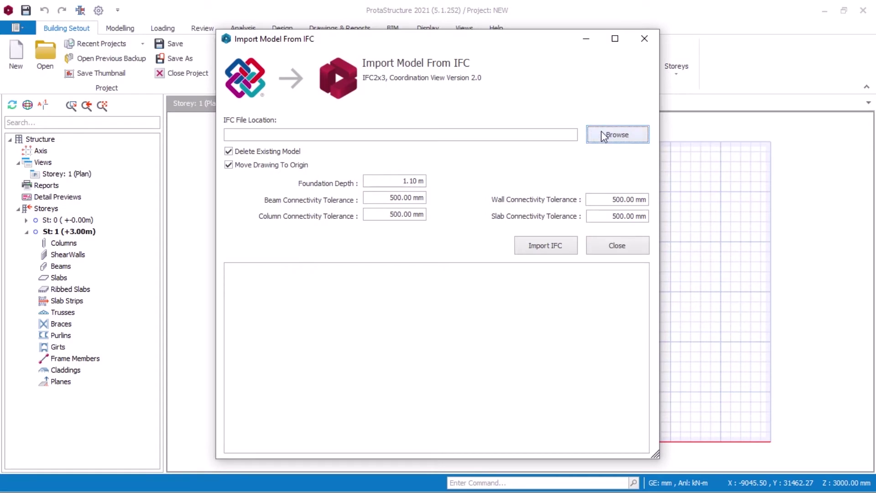
click(603, 136)
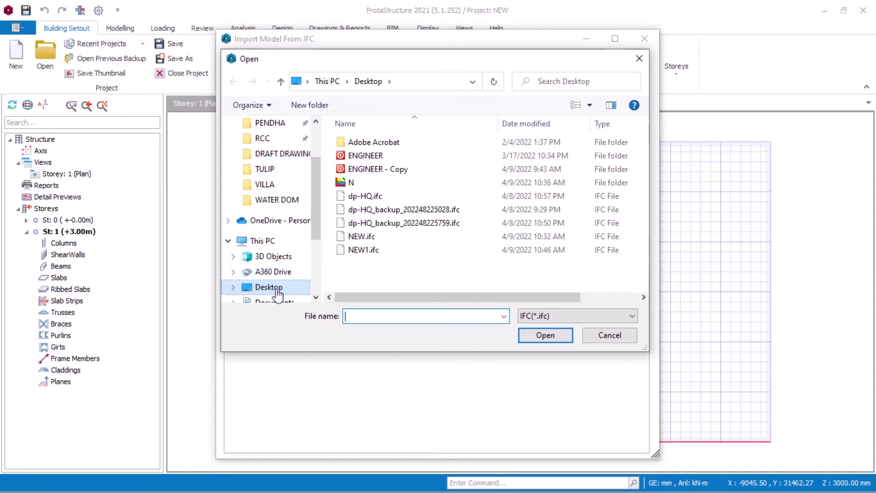
click(364, 254)
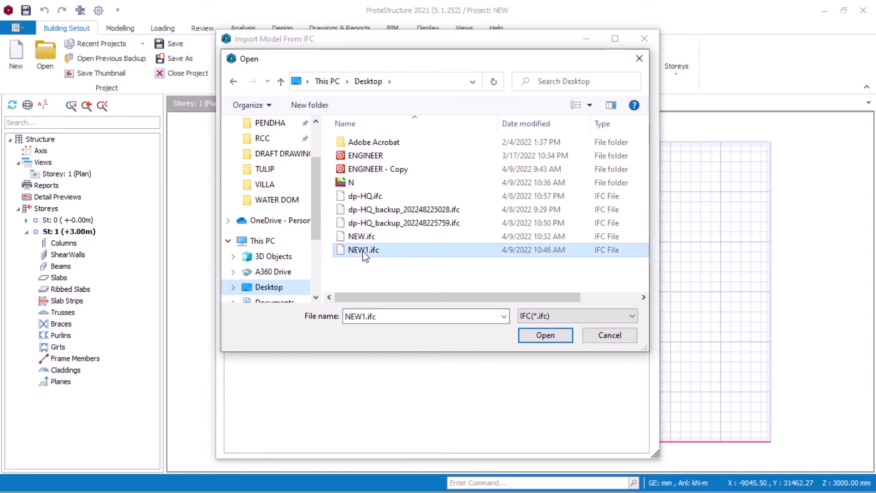
click(543, 336)
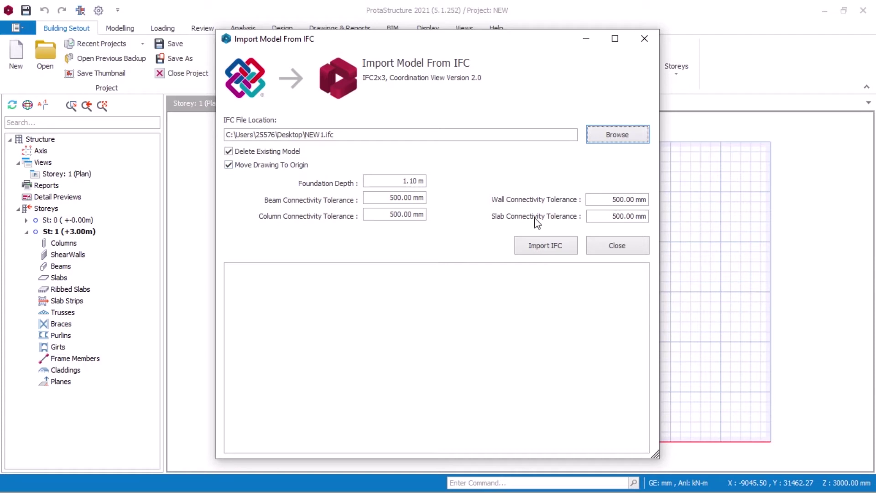
Set the foundation depth to 1.2 m and start the IFC import.
click(392, 181)
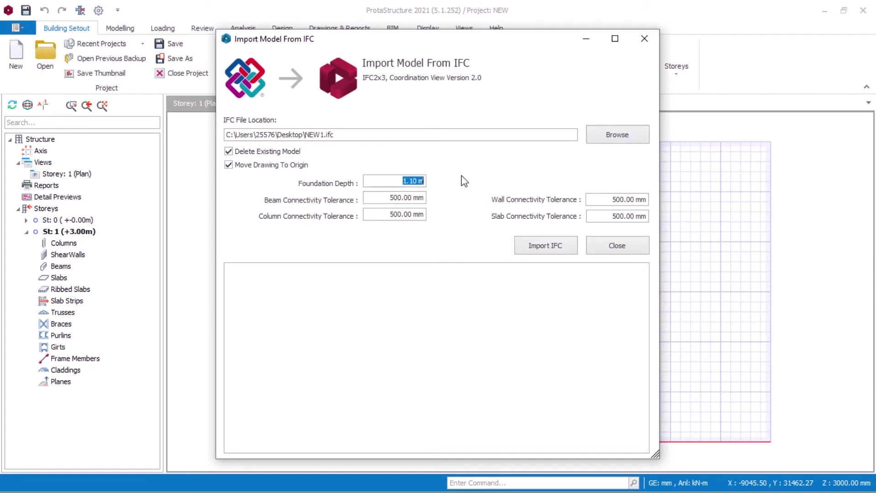
text(1.2)
click(561, 243)
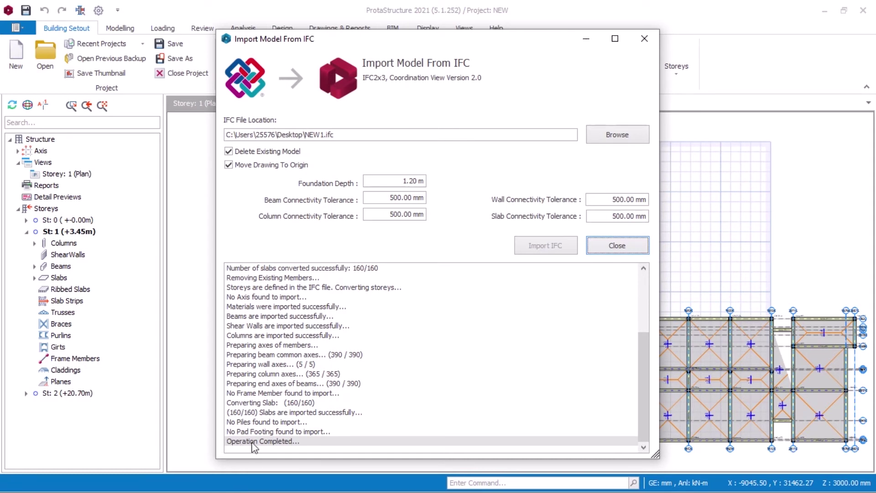
Close the Import Model From IFC dialog after the operation completes.
click(628, 249)
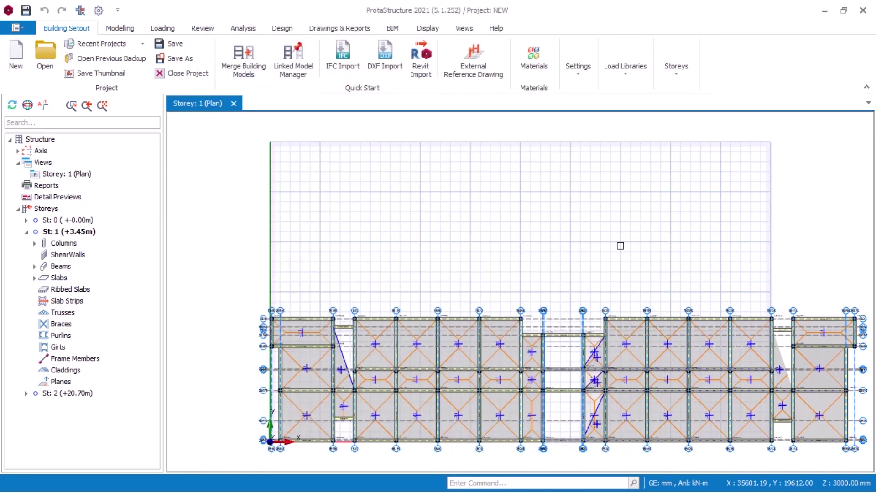
scroll(486, 252, down, 2)
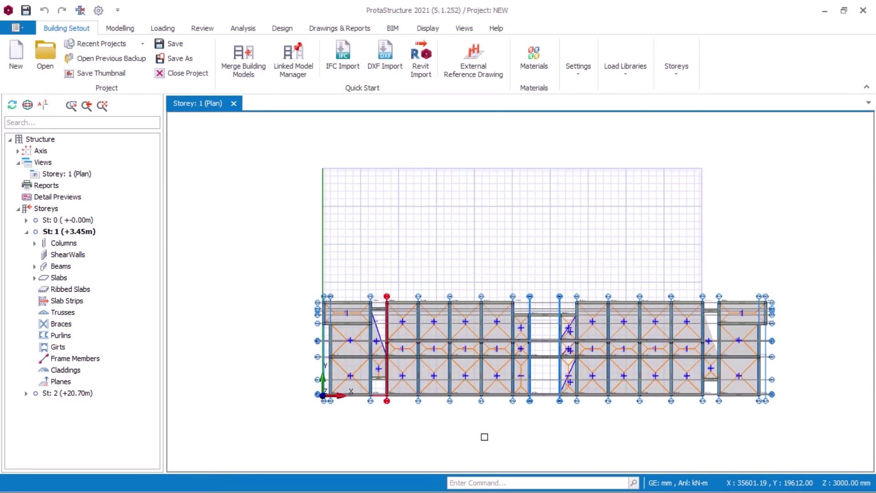
scroll(672, 405, up, 1)
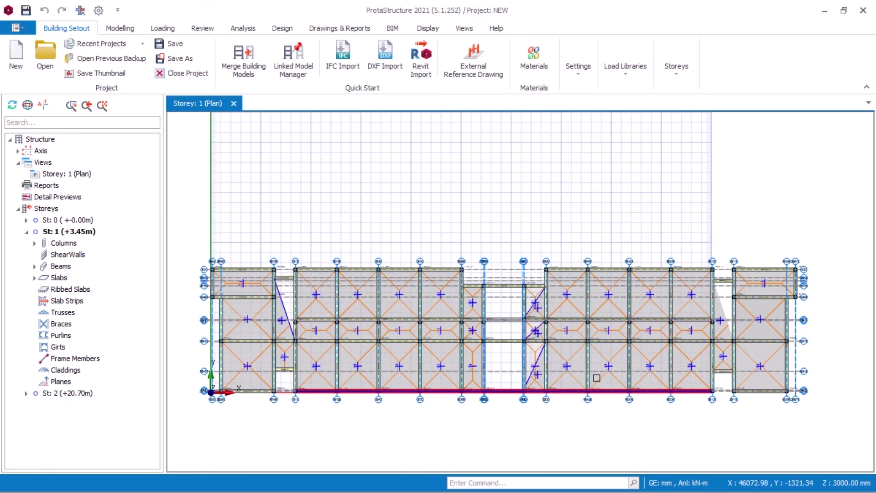
scroll(370, 395, up, 3)
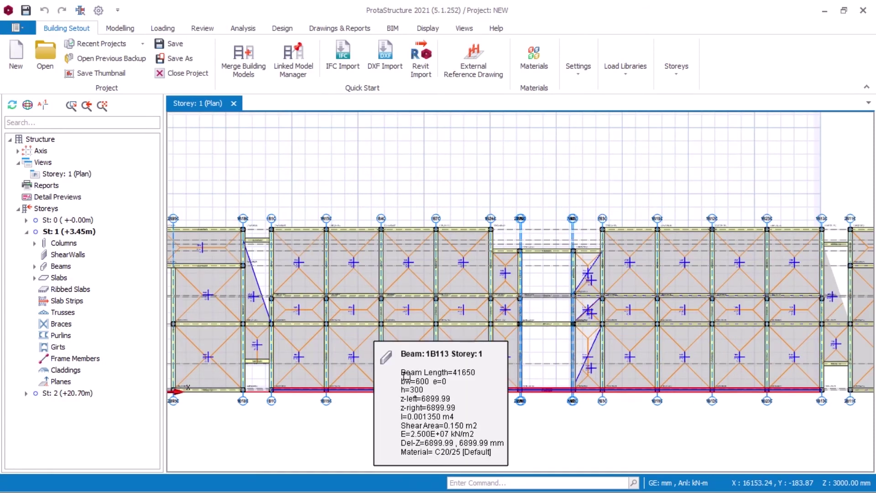
scroll(438, 363, down, 3)
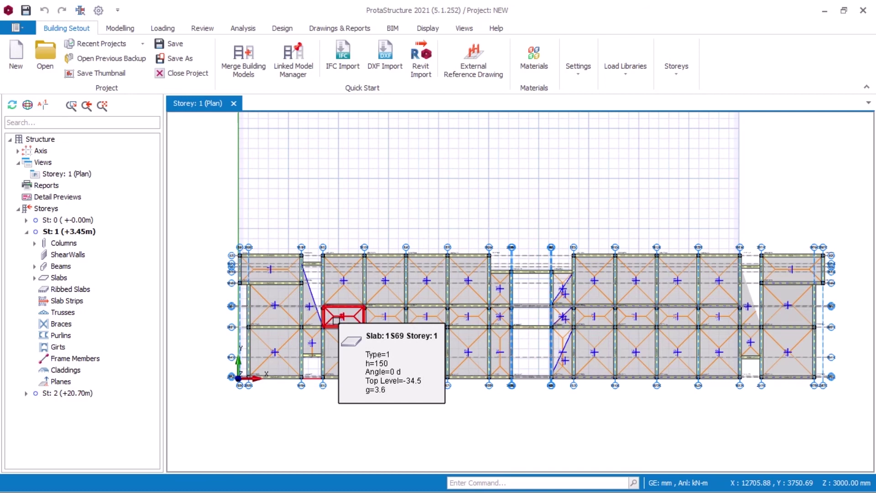
scroll(318, 335, up, 3)
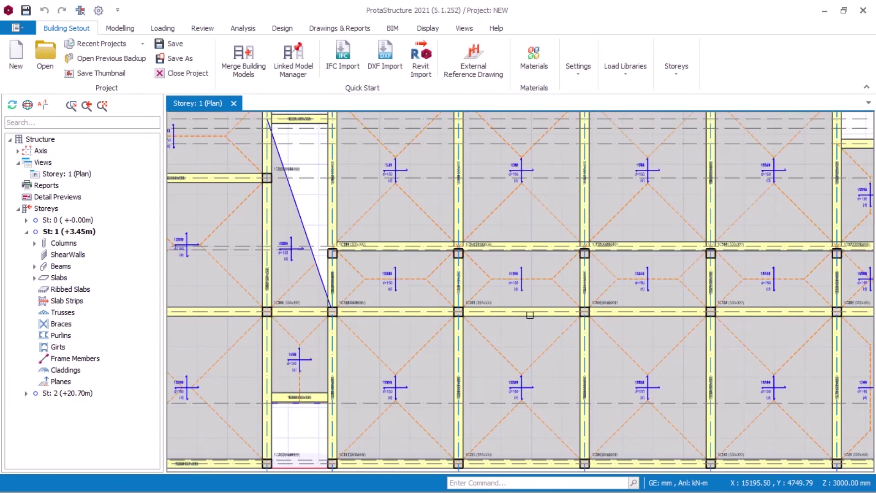
scroll(528, 313, up, 3)
scroll(415, 278, down, 5)
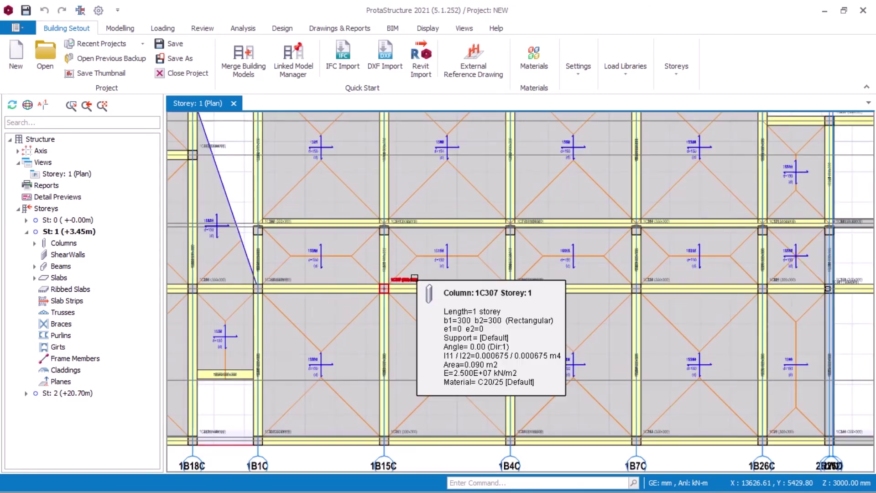
scroll(408, 350, down, 6)
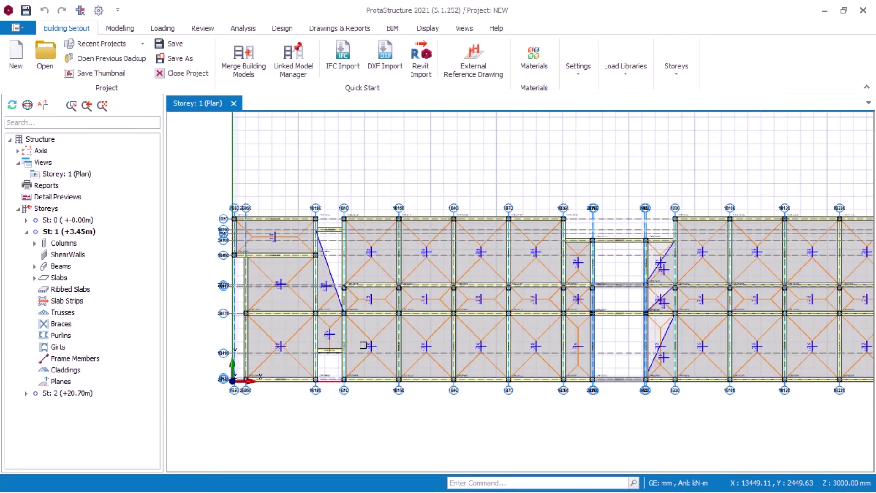
double_click(44, 162)
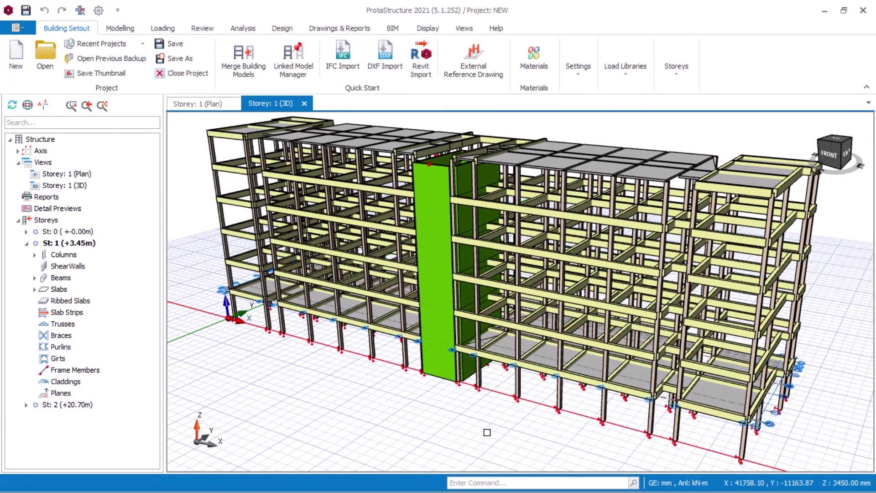
Orbit and zoom the 3D view of the imported multi-storey frame.
mouse_move(492, 428)
middle_down()
mouse_move(505, 413)
mouse_move(488, 401)
middle_up()
mouse_move(494, 398)
middle_down()
mouse_move(531, 409)
mouse_move(702, 412)
middle_up()
scroll(529, 365, down, 2)
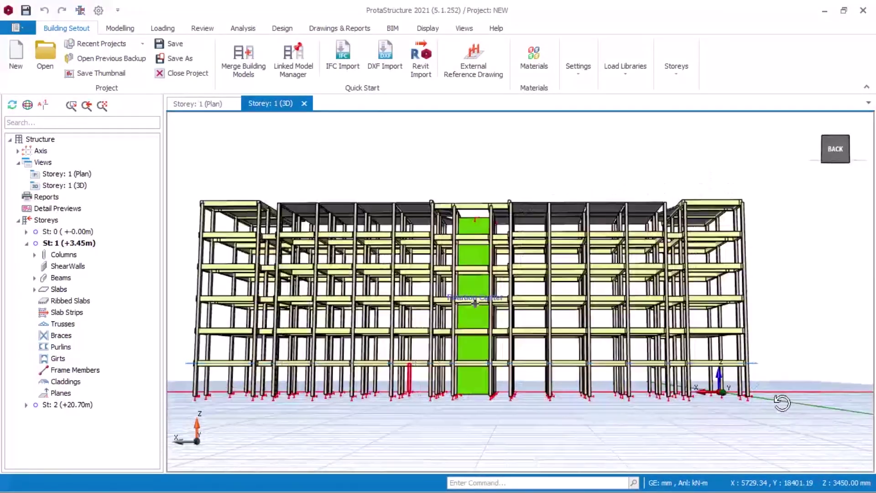